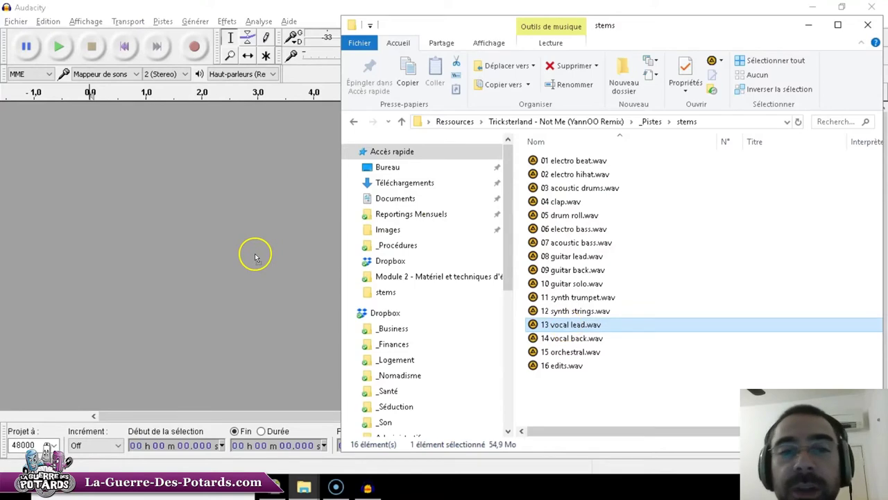
# - Import 13 vocal lead.wav and delete the audio after its first vocal section, from about 39.8 s onward
pyautogui.click(117, 144)
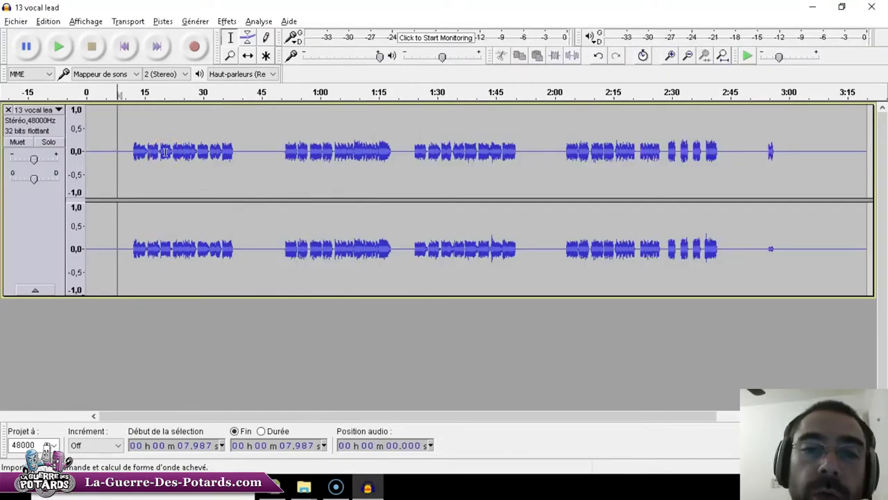
pyautogui.click(137, 150)
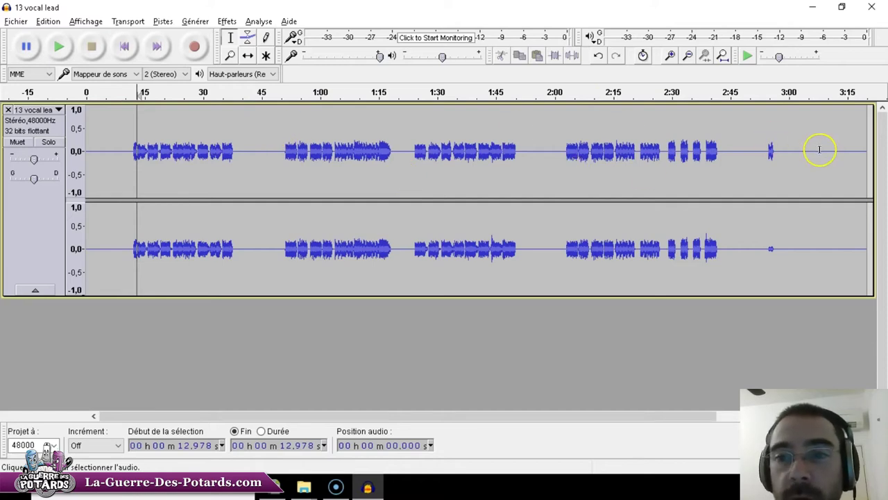
pyautogui.moveTo(819, 149); pyautogui.dragTo(238, 149)
pyautogui.press('Delete')
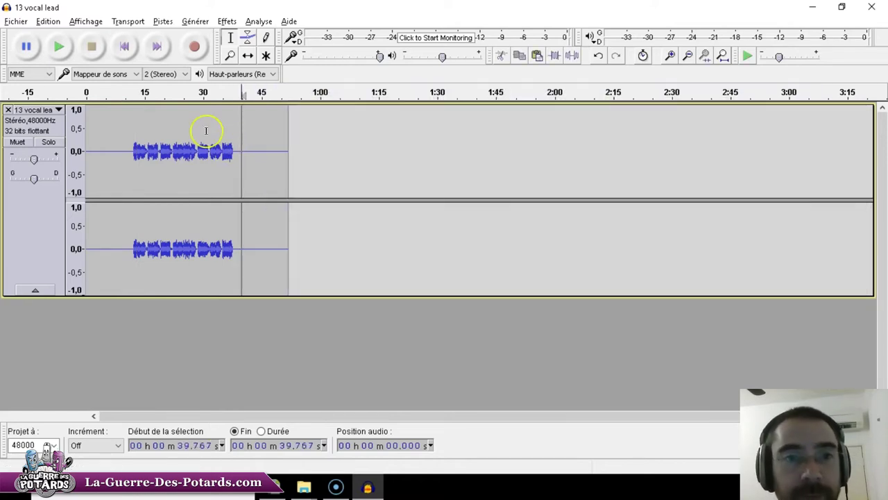
# - Delete about the first 10.5 s of silence from the vocal track and play back the beginning
pyautogui.click(230, 55)
pyautogui.click(153, 142)
pyautogui.click(153, 143)
pyautogui.click(128, 48)
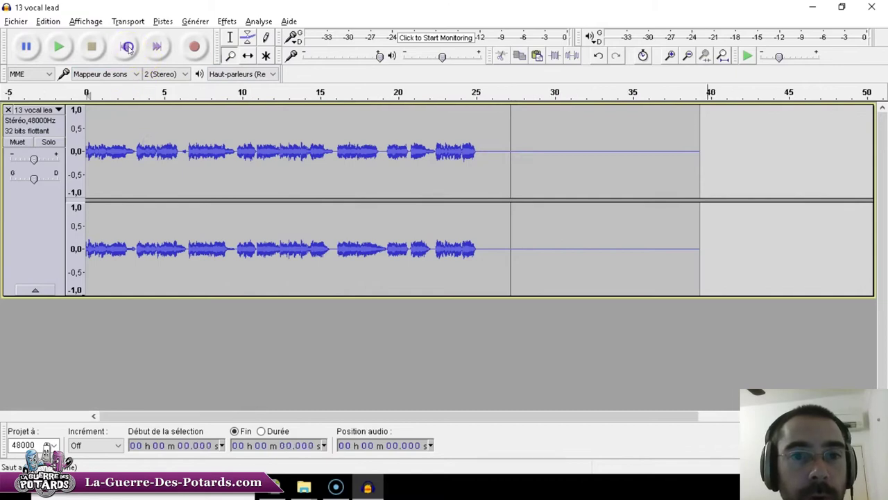
pyautogui.click(230, 36)
pyautogui.moveTo(250, 145); pyautogui.dragTo(86, 146)
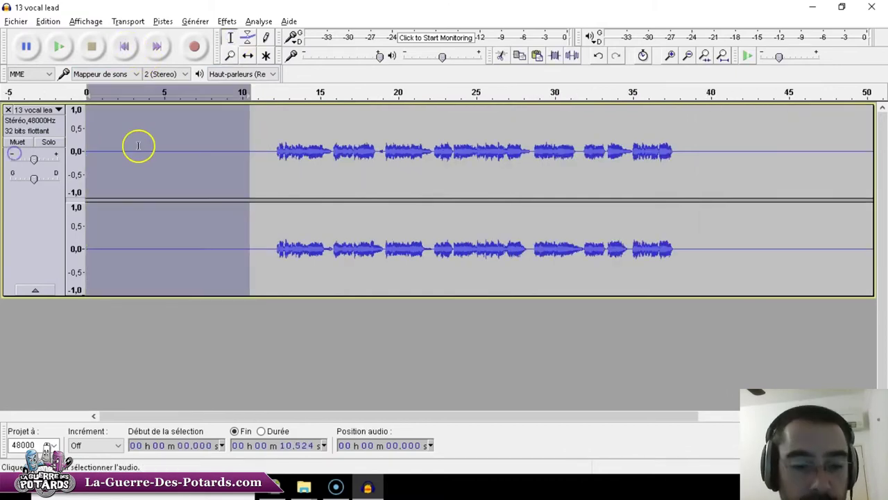
pyautogui.press('Delete')
pyautogui.press('space')
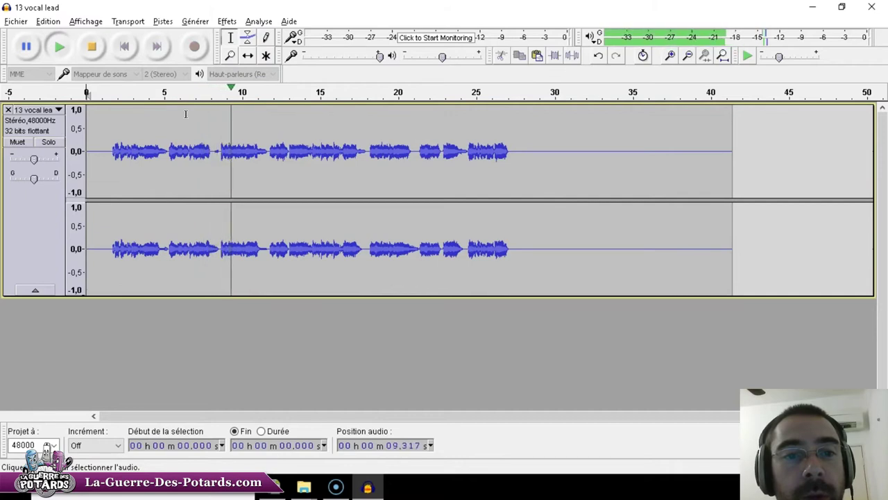
pyautogui.press('space')
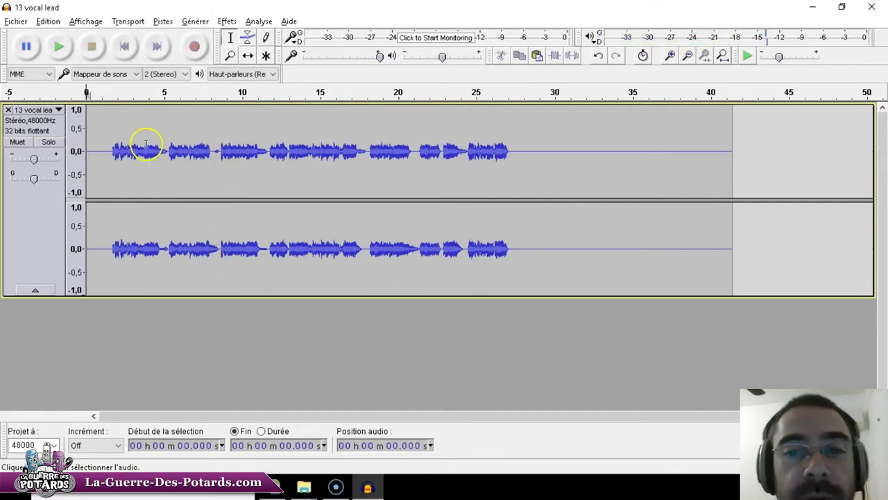
# - Delete the trailing silence after the last vocal phrase, from about 28.1 s to the end
pyautogui.moveTo(525, 156); pyautogui.dragTo(735, 162)
pyautogui.press('Delete')
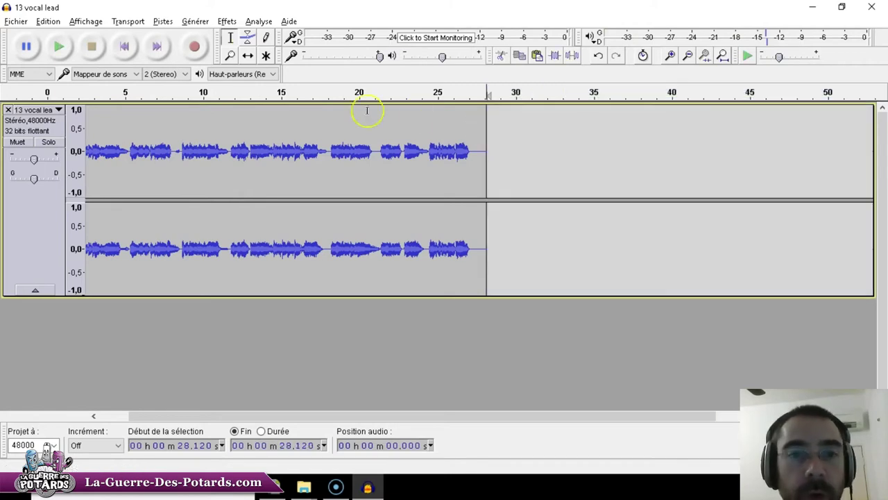
pyautogui.click(126, 47)
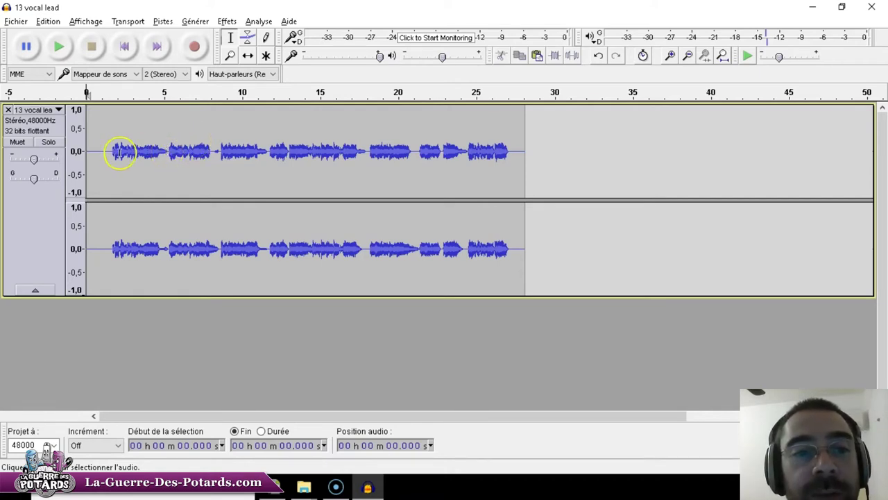
pyautogui.moveTo(106, 151); pyautogui.dragTo(138, 151)
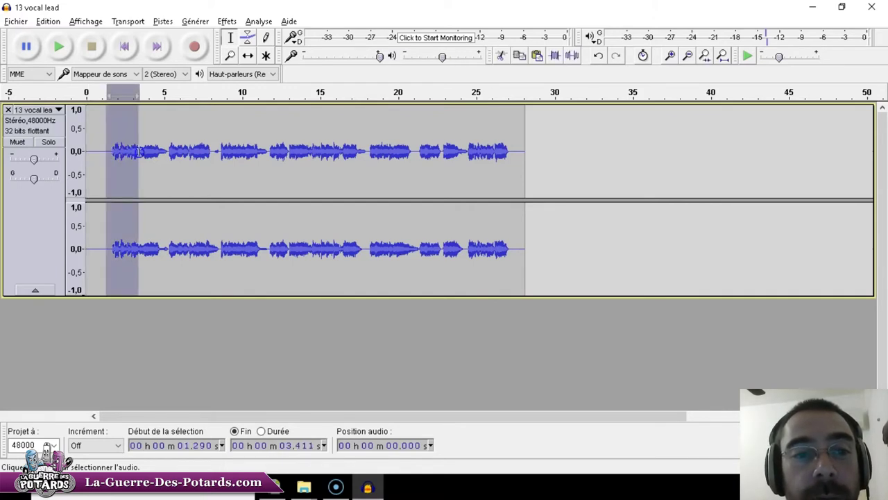
pyautogui.click(131, 144)
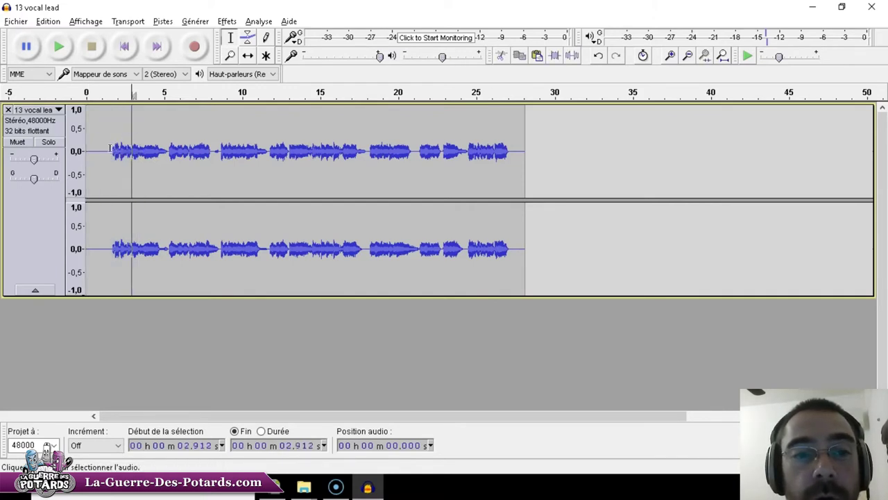
pyautogui.moveTo(110, 150); pyautogui.dragTo(267, 154)
pyautogui.click(207, 143)
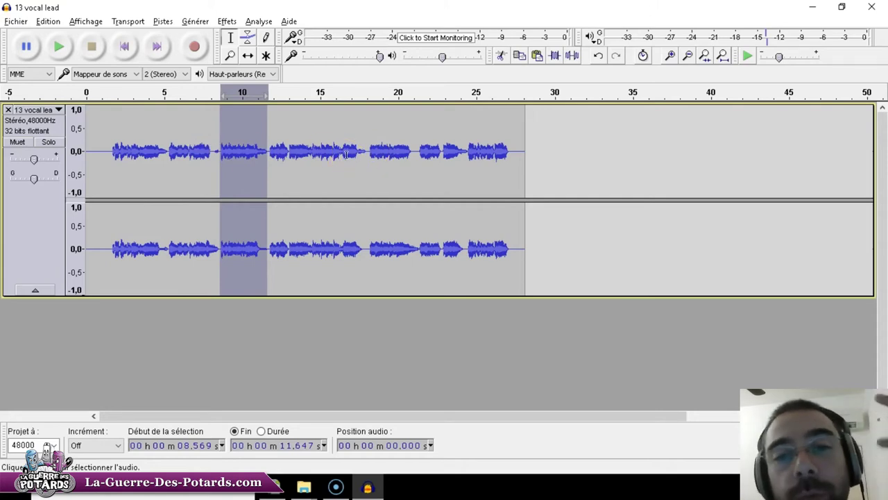
# - Delete everything after about 5.66 s and cut about 1.4 s of silence before the first phrase
pyautogui.moveTo(353, 145); pyautogui.dragTo(175, 147)
pyautogui.press('Delete')
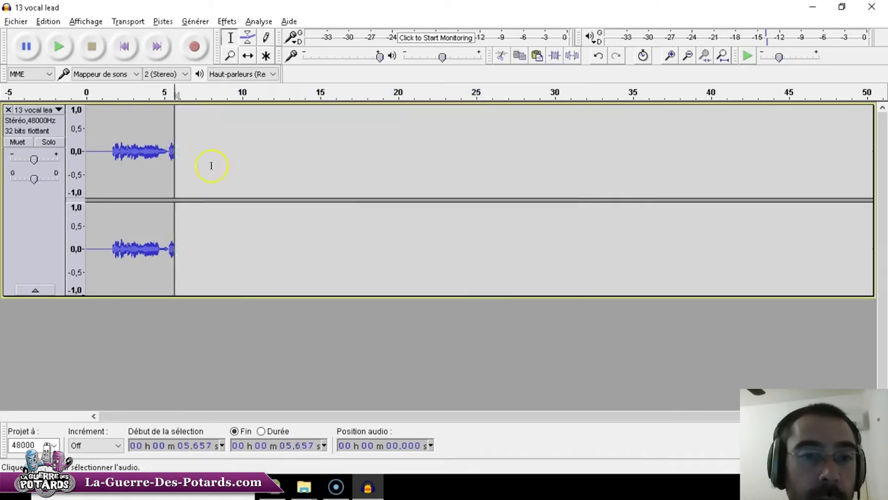
pyautogui.moveTo(109, 149); pyautogui.dragTo(10, 147)
pyautogui.press('Delete')
# - Trim about 0.2 s more of the silence at the start of the clip
pyautogui.click(230, 55)
pyautogui.click(93, 148)
pyautogui.click(93, 148)
pyautogui.click(93, 148)
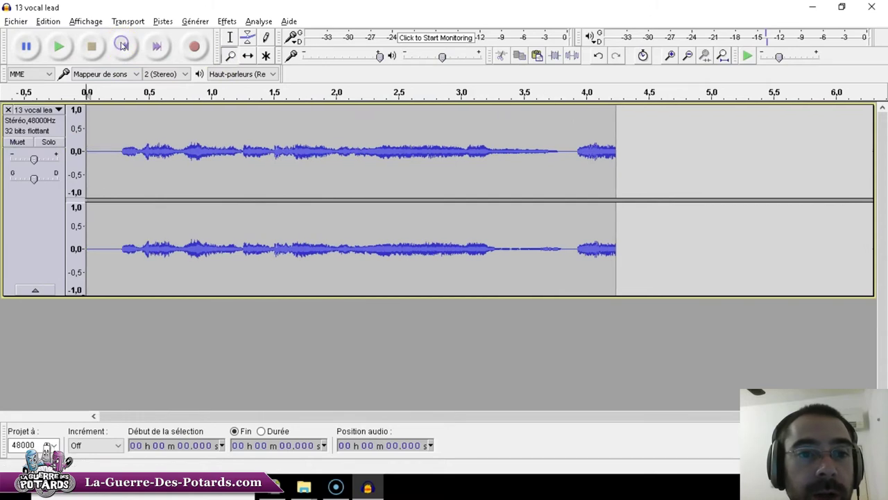
pyautogui.click(229, 36)
pyautogui.moveTo(109, 149); pyautogui.dragTo(84, 149)
pyautogui.press('Delete')
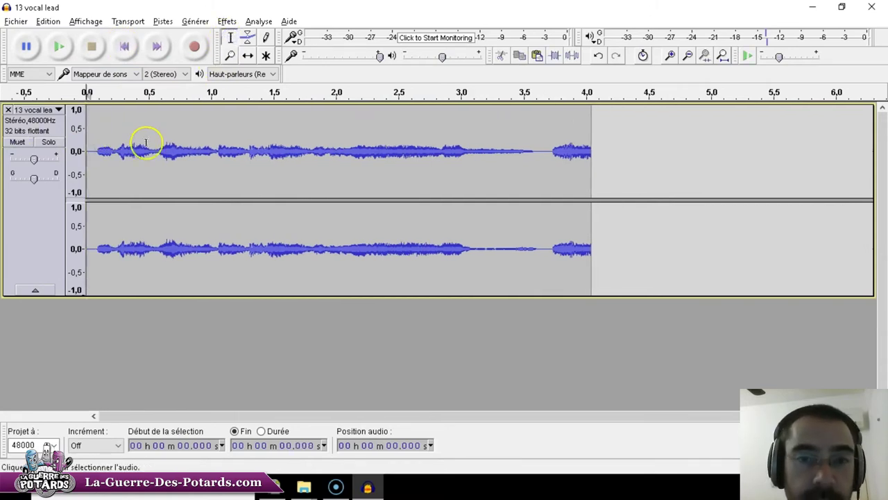
# - Play the phrase from the start and listen to the leftover fragment from about 3.8 s
pyautogui.press('space')
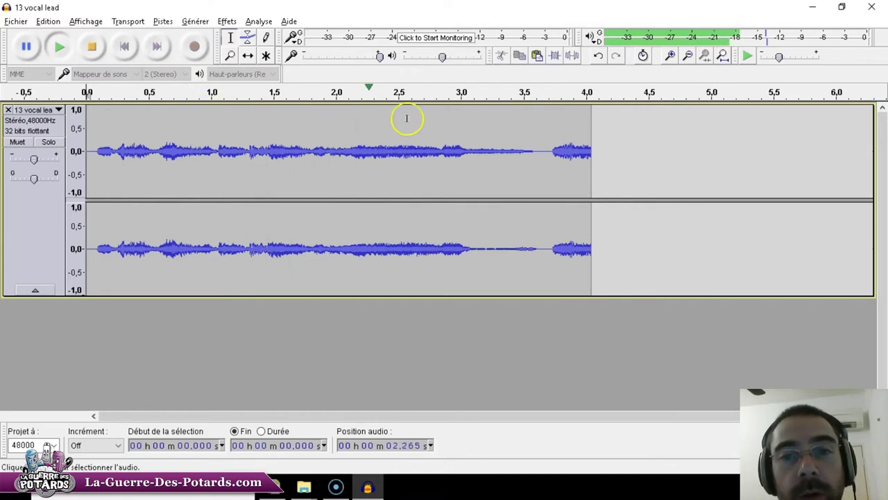
pyautogui.press('space')
pyautogui.click(559, 150)
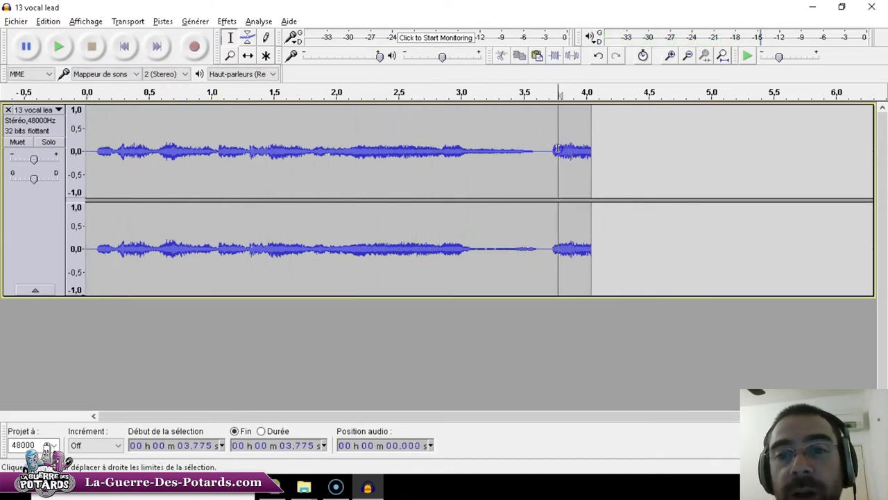
pyautogui.press('space')
pyautogui.press('space')
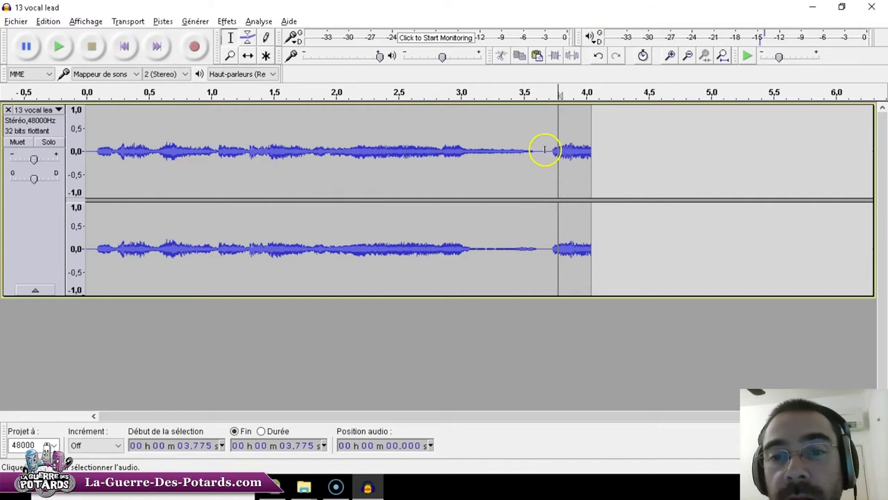
# - Delete the leftover vocal fragment and the short silence before it, ending the clip at about 3.64 s
pyautogui.moveTo(546, 152); pyautogui.dragTo(700, 160)
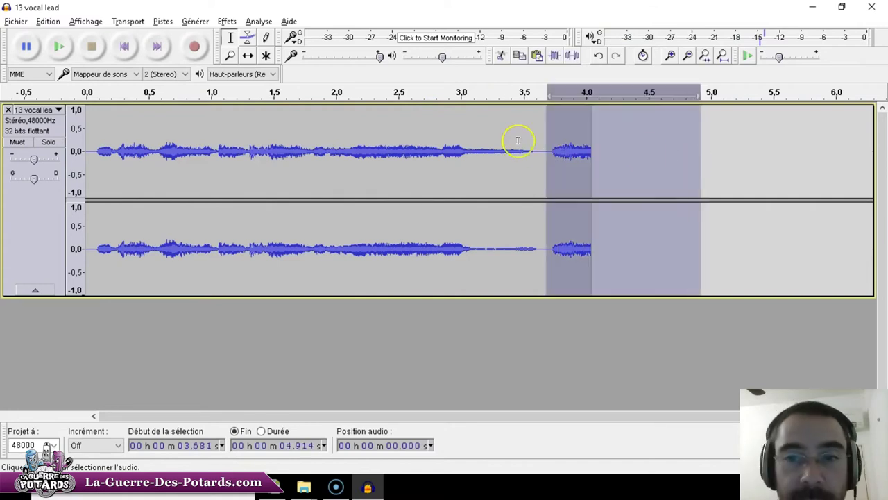
pyautogui.press('Delete')
pyautogui.moveTo(541, 148); pyautogui.dragTo(581, 149)
pyautogui.press('Delete')
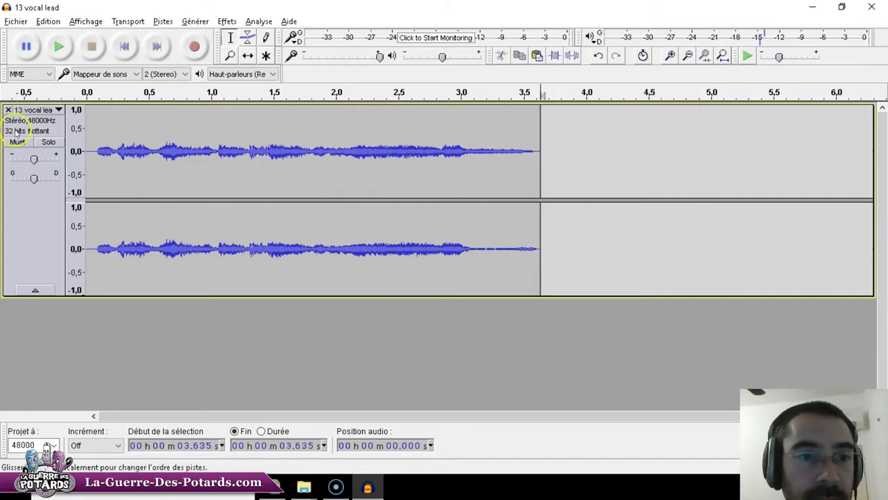
# - Delete about the first 0.07 s of silence and play the trimmed phrase from the start
pyautogui.moveTo(95, 159); pyautogui.dragTo(25, 137)
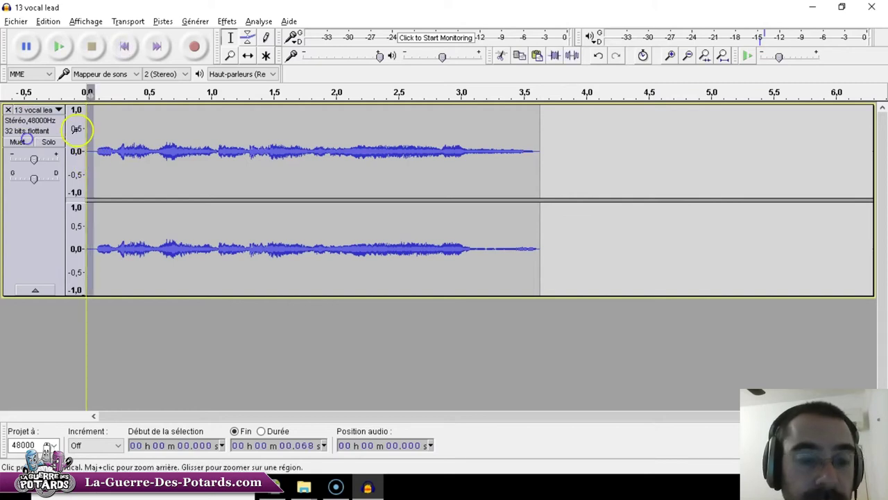
pyautogui.press('Delete')
pyautogui.click(124, 45)
pyautogui.press('space')
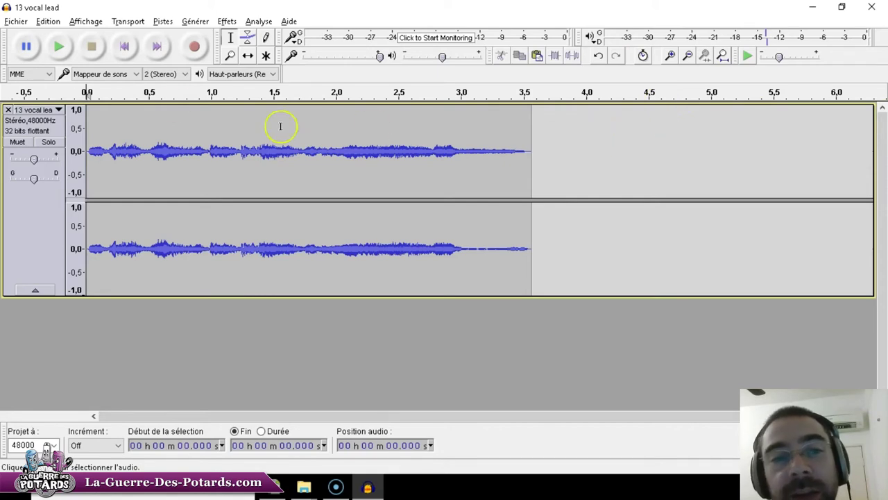
# - Apply a fade-in (Fondre en ouverture) to about the first 0.03 s of the clip
pyautogui.click(230, 55)
pyautogui.click(109, 138)
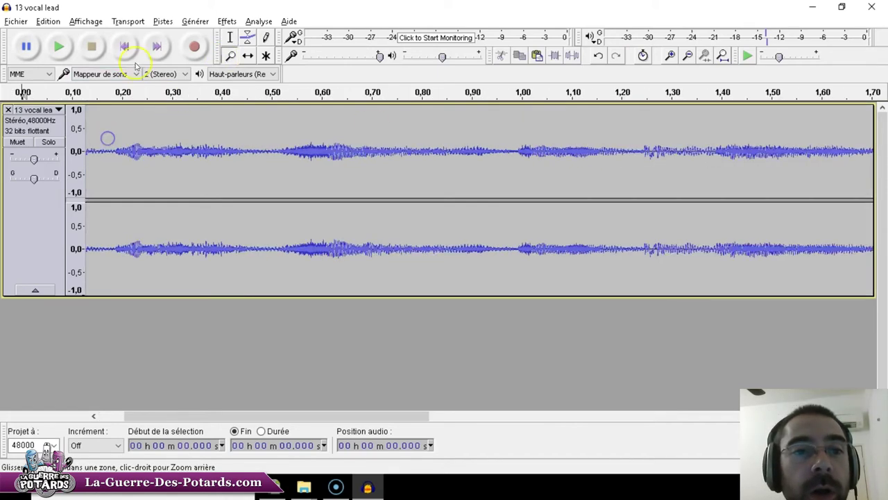
pyautogui.click(124, 46)
pyautogui.click(230, 38)
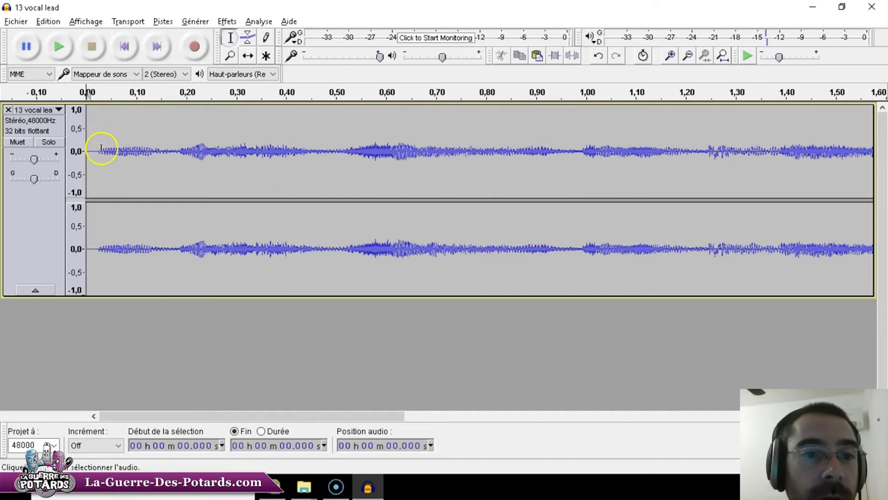
pyautogui.moveTo(103, 149); pyautogui.dragTo(86, 148)
pyautogui.click(227, 22)
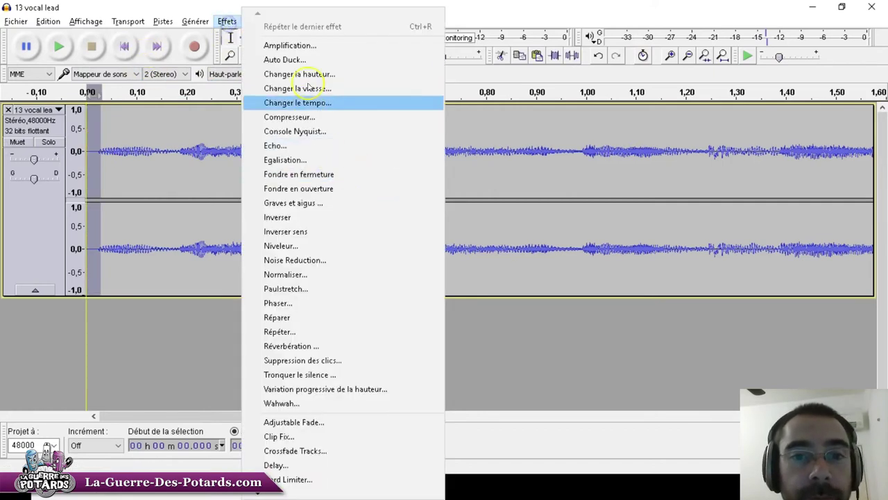
pyautogui.click(298, 189)
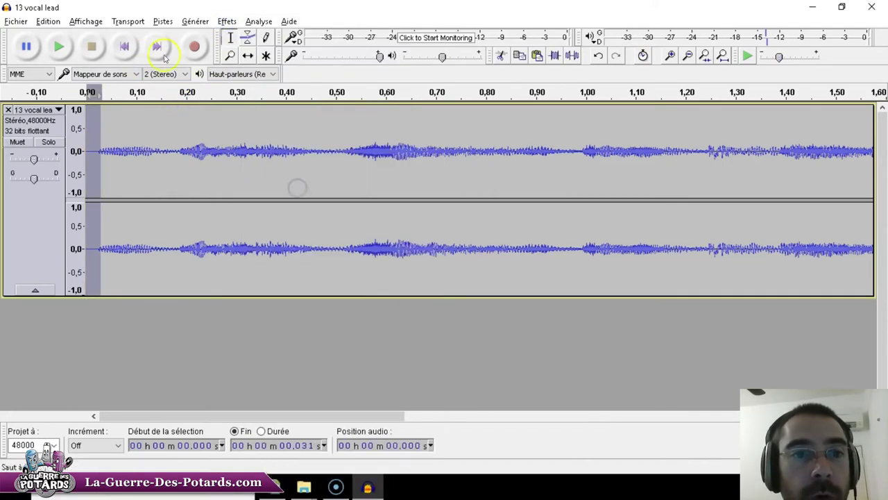
# - Apply a fade-out (Fondre en fermeture) from about 3.45 s to the clip's end and play the result from the start
pyautogui.press('End')
pyautogui.moveTo(620, 151); pyautogui.dragTo(747, 150)
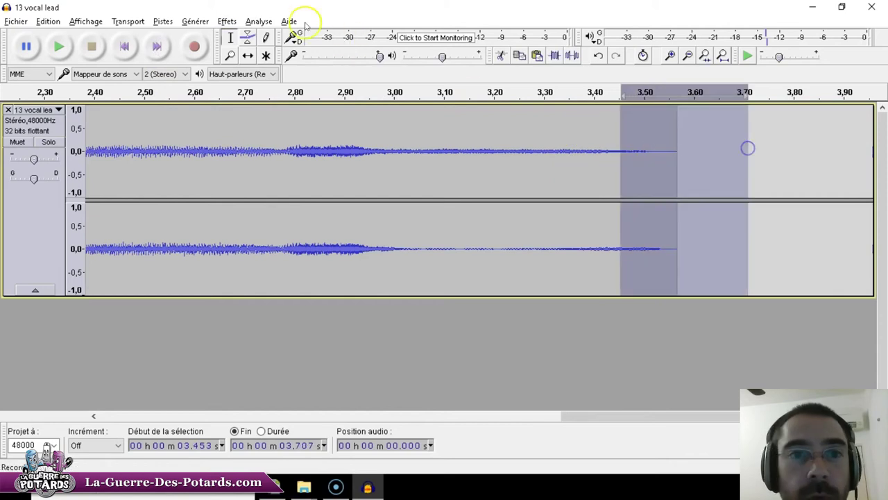
pyautogui.click(227, 21)
pyautogui.click(323, 188)
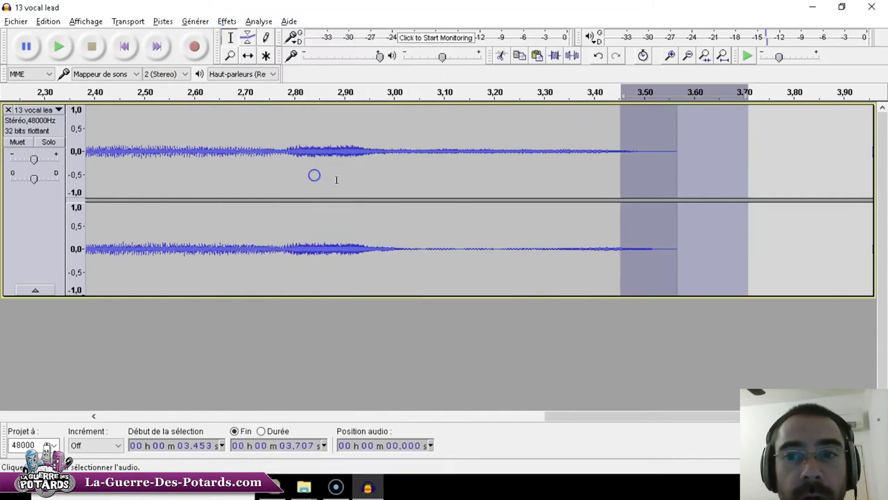
pyautogui.click(552, 162)
pyautogui.click(125, 46)
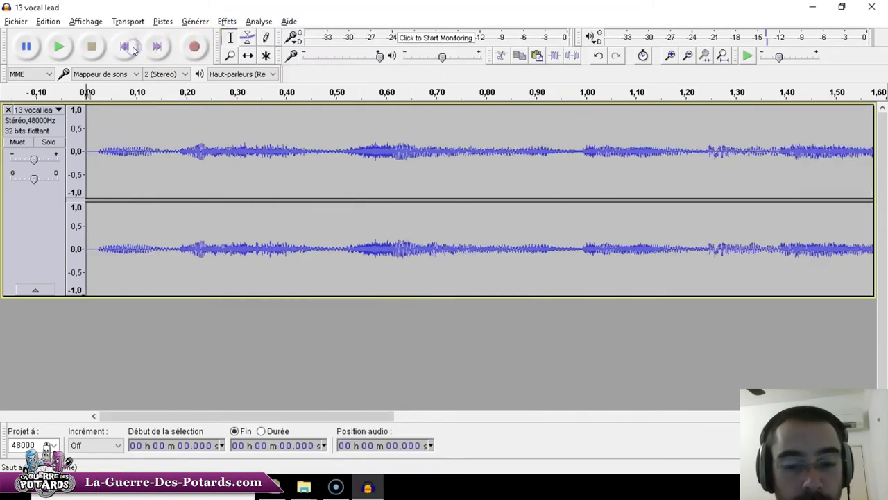
pyautogui.press('space')
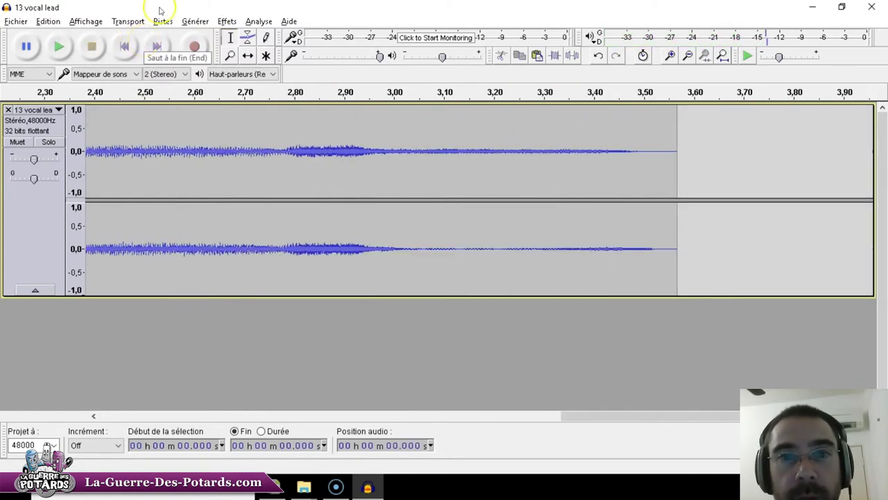
# - Export the audio to the desktop as a 16-bit PCM WAV file named 13 vocal lead___OK
pyautogui.click(16, 22)
pyautogui.click(60, 198)
pyautogui.click(264, 228)
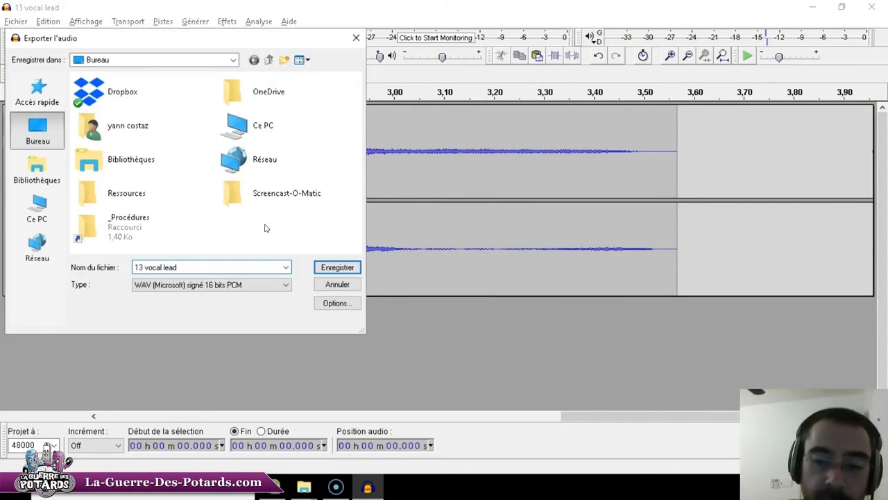
pyautogui.press('Return')
pyautogui.press('Return')
# - Play the exported WAV file from the desktop, close the player and delete the file
pyautogui.press('super+d')
pyautogui.click(126, 172)
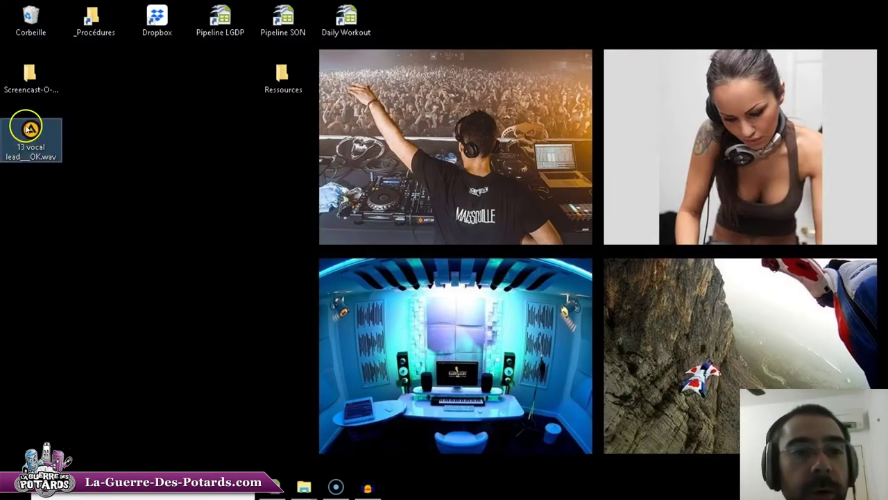
pyautogui.doubleClick(29, 128)
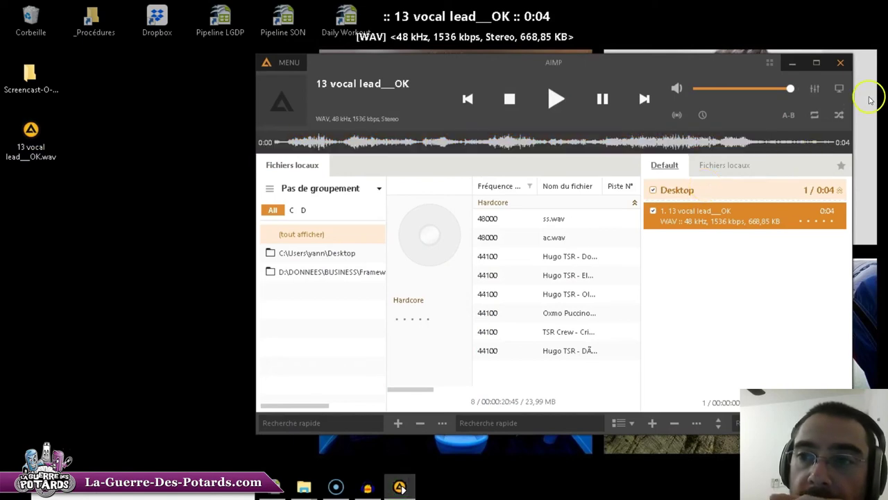
pyautogui.click(840, 62)
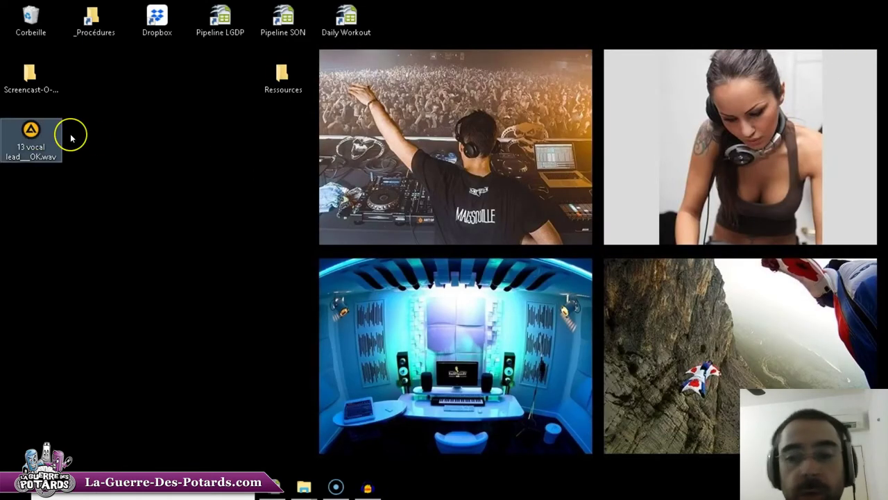
pyautogui.press('Delete')
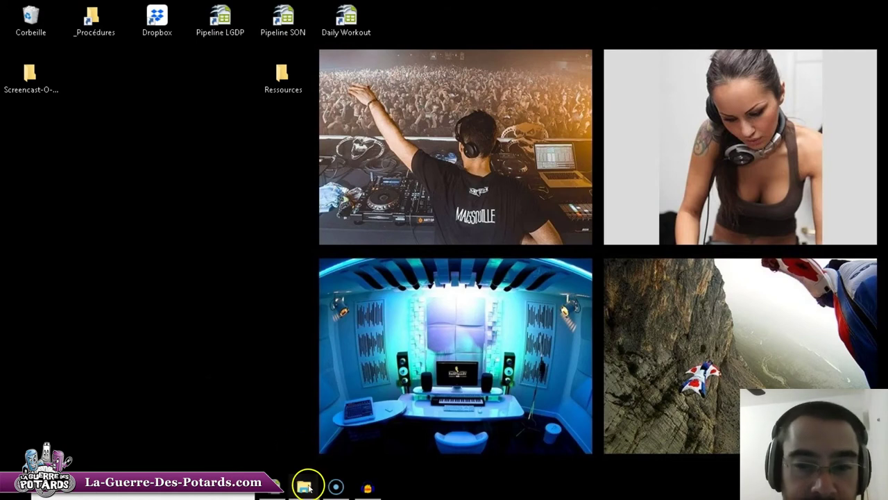
# - Switch to the File Explorer window showing the stems folder and open the vocals custom folder inside _Pistes
pyautogui.moveTo(305, 486)
pyautogui.click(392, 417)
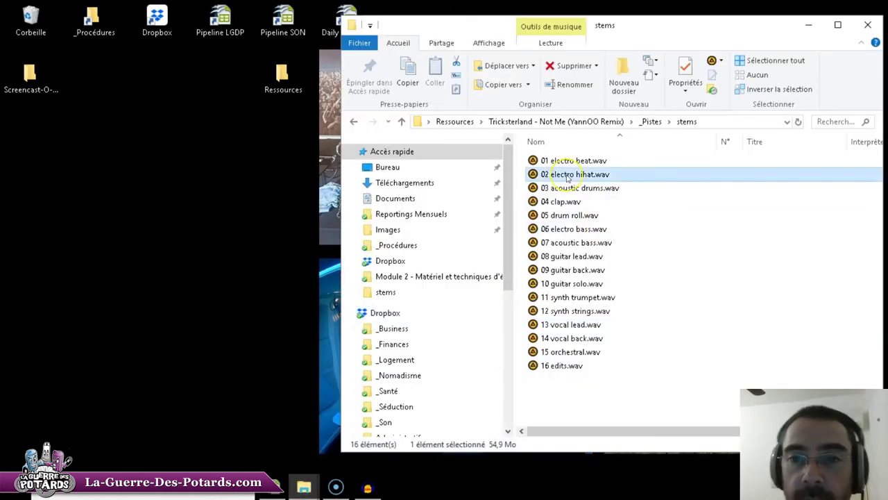
pyautogui.press('BackSpace')
pyautogui.click(557, 201)
pyautogui.click(567, 160)
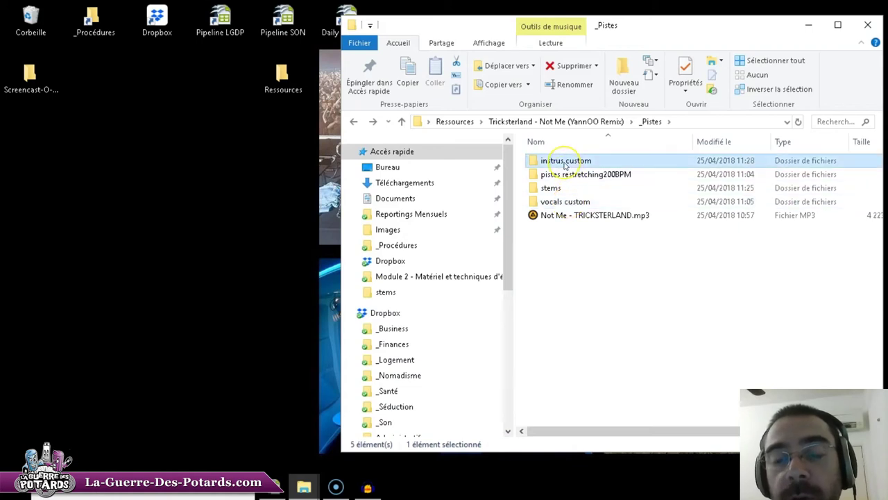
pyautogui.click(560, 202)
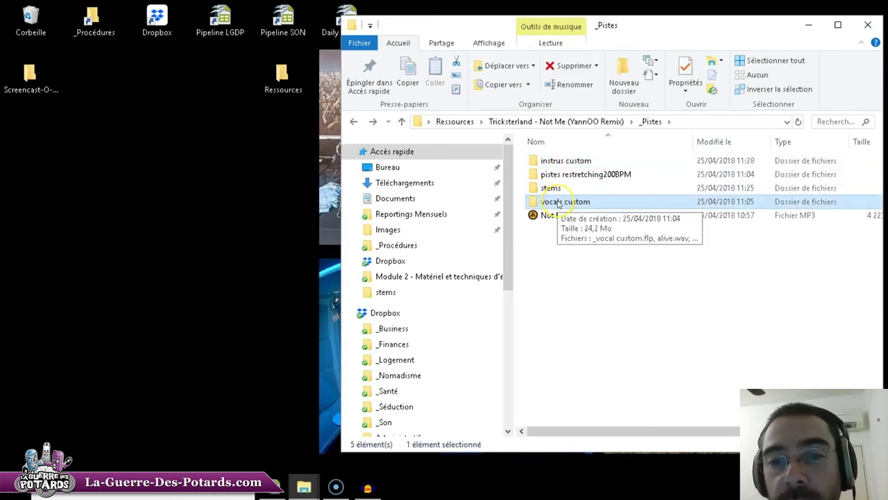
pyautogui.doubleClick(561, 202)
# - Examine the full list of vocal WAV samples in the vocals custom folder and how each file is named after its phrase
pyautogui.click(563, 229)
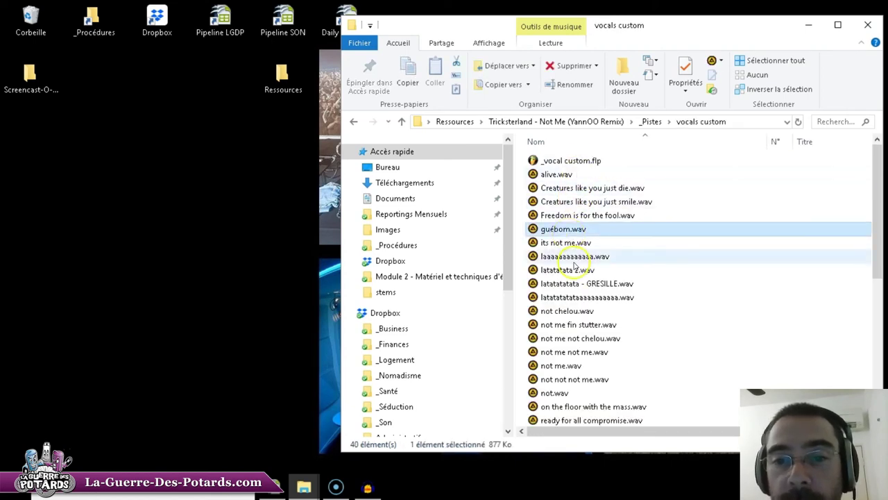
pyautogui.scroll(-7, 566, 277)
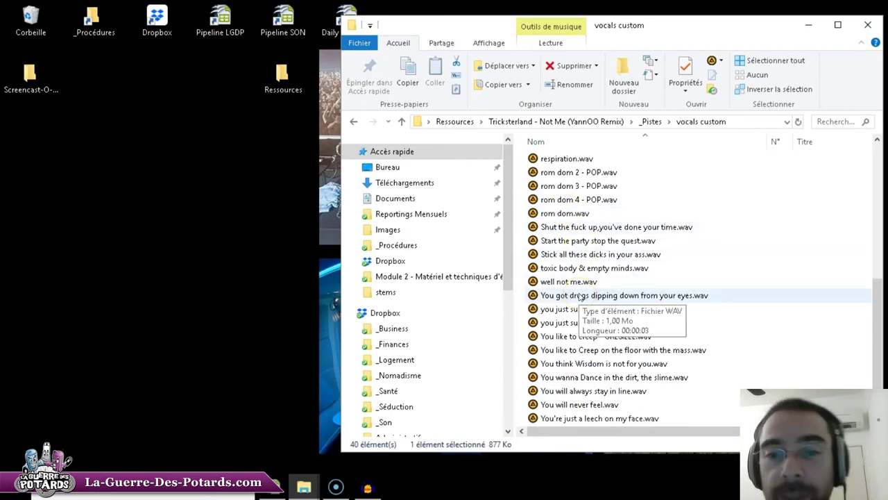
pyautogui.scroll(7, 565, 229)
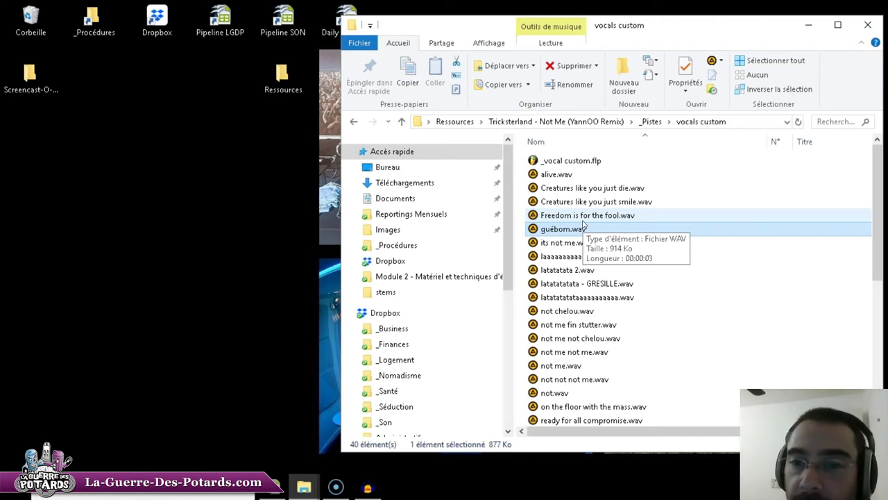
pyautogui.click(564, 188)
pyautogui.scroll(-2, 580, 236)
pyautogui.scroll(-5, 580, 239)
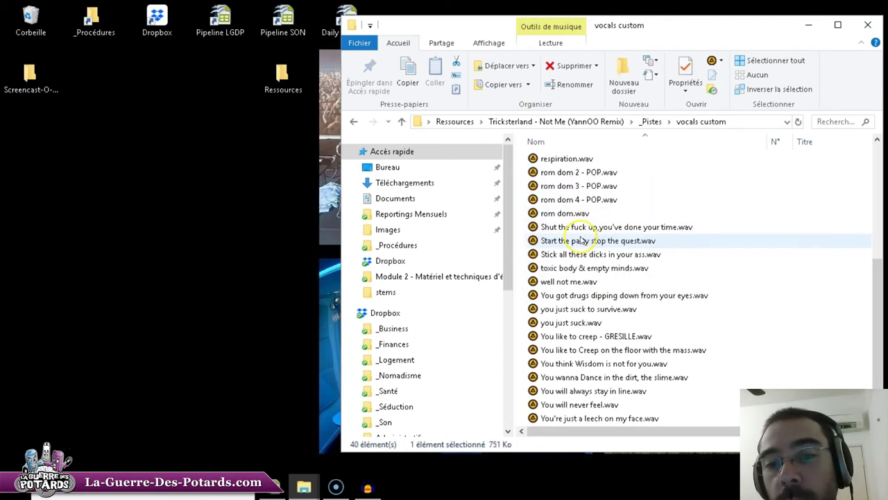
pyautogui.scroll(7, 580, 236)
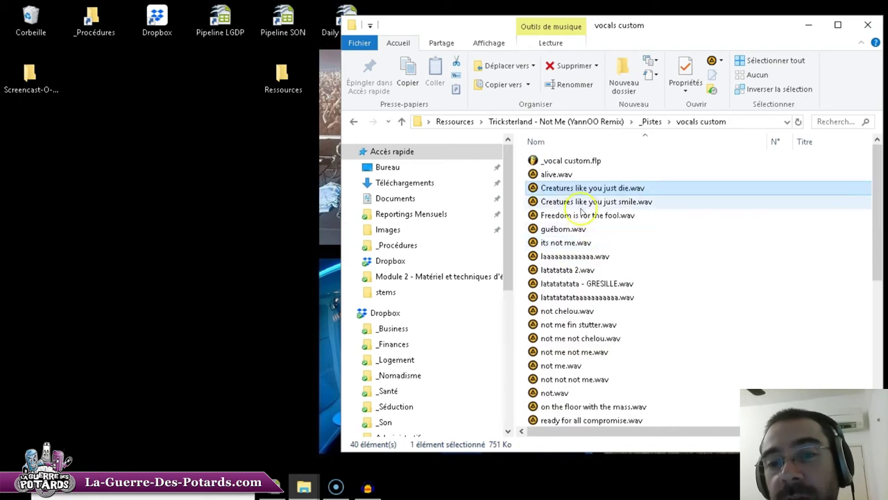
pyautogui.scroll(-6, 562, 298)
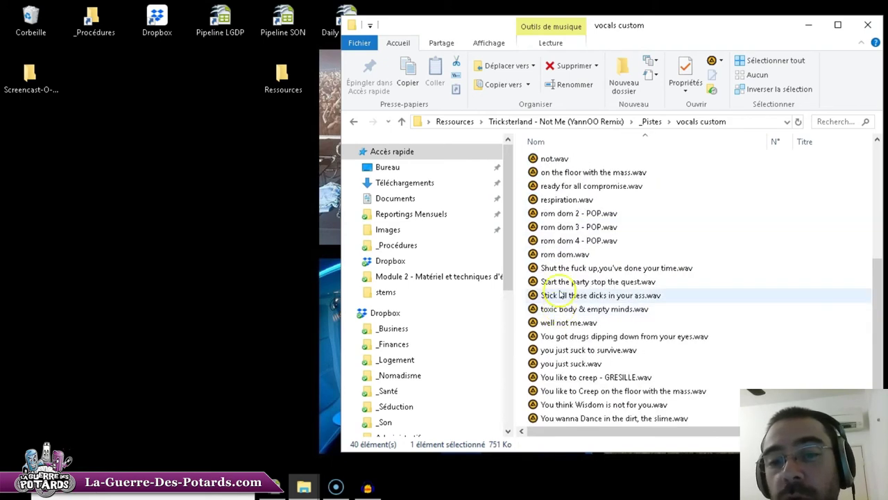
pyautogui.click(565, 295)
pyautogui.click(563, 199)
pyautogui.click(579, 336)
pyautogui.click(590, 390)
pyautogui.click(590, 281)
pyautogui.click(571, 213)
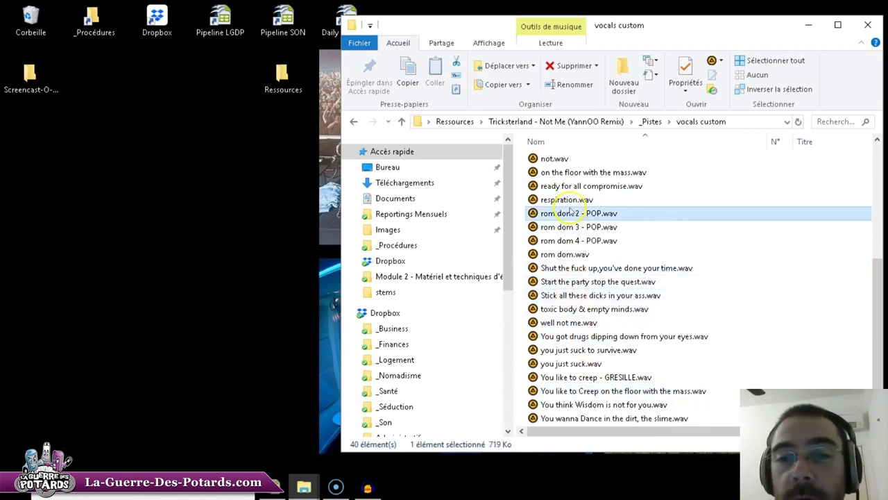
pyautogui.click(573, 270)
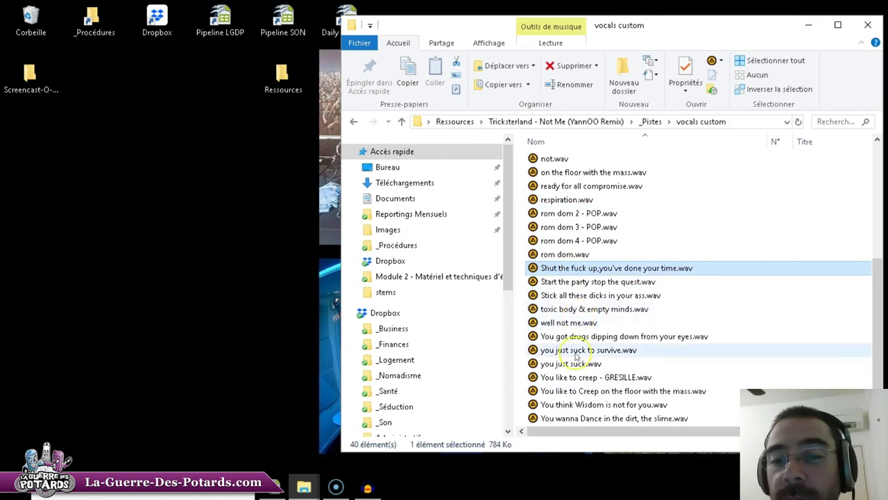
pyautogui.scroll(6, 575, 355)
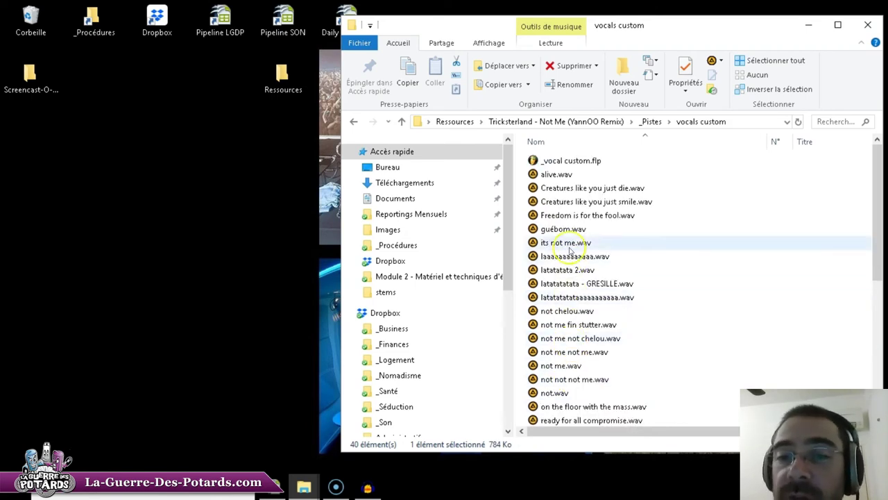
pyautogui.click(570, 201)
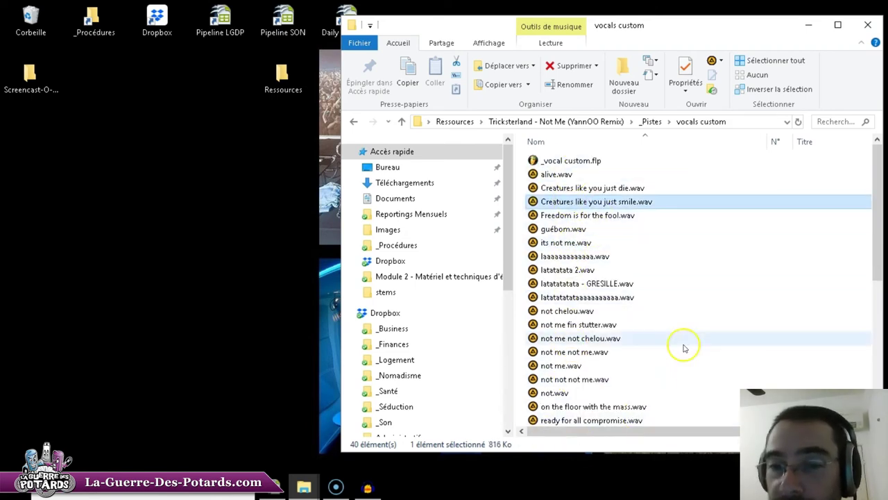